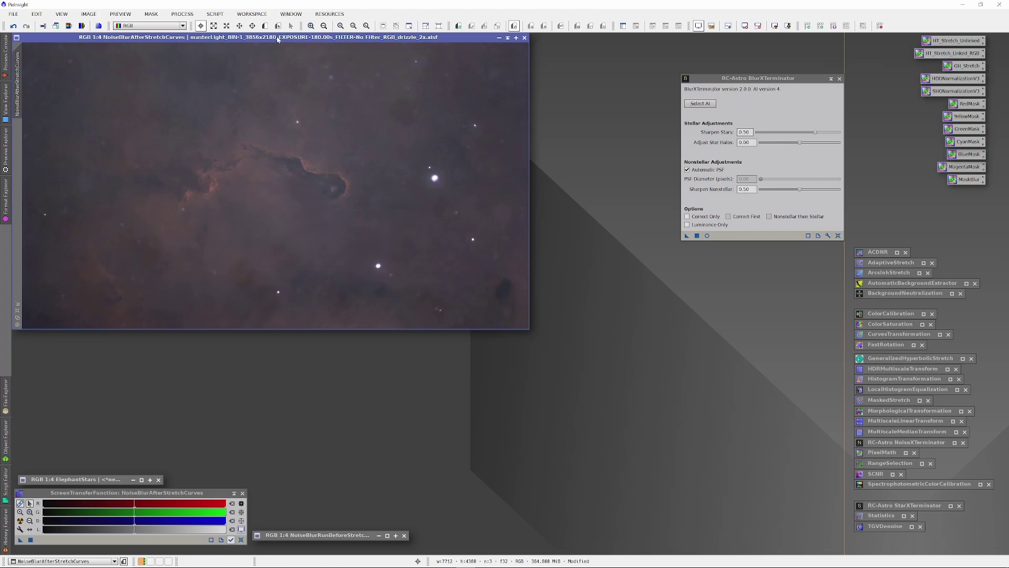
Step: Iconize BlurXTerminator and move the after-stretch image right, zoomed out to 1:5
left_click(831, 78)
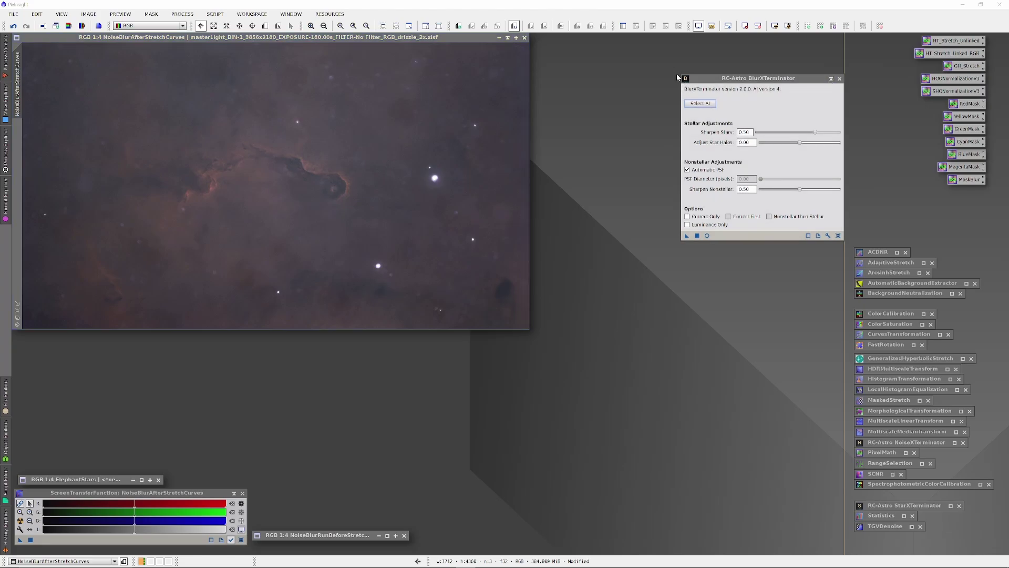
left_click_drag(329, 40, 391, 59)
left_click_drag(462, 73, 722, 98)
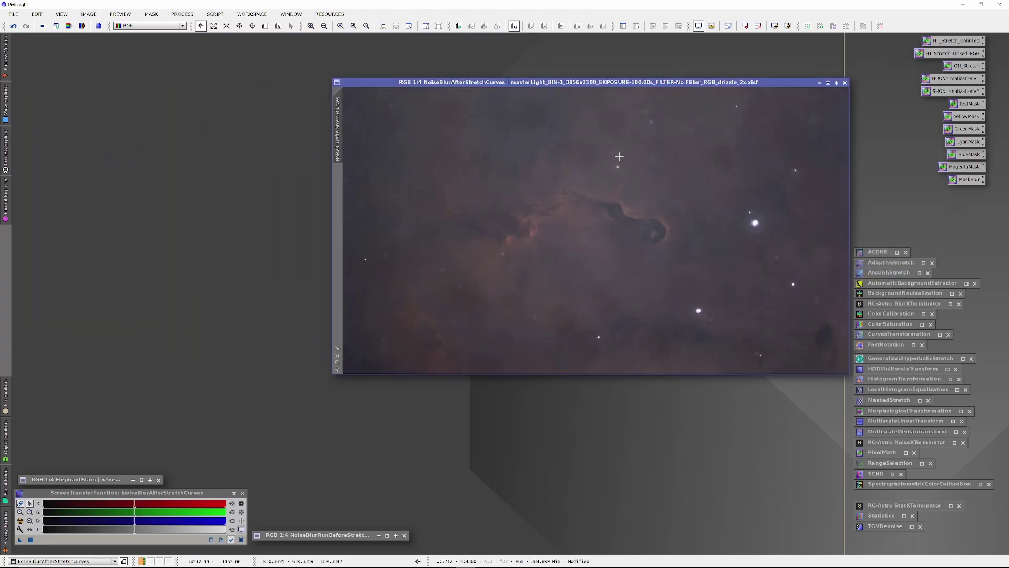
scroll(621, 230, "down", 1)
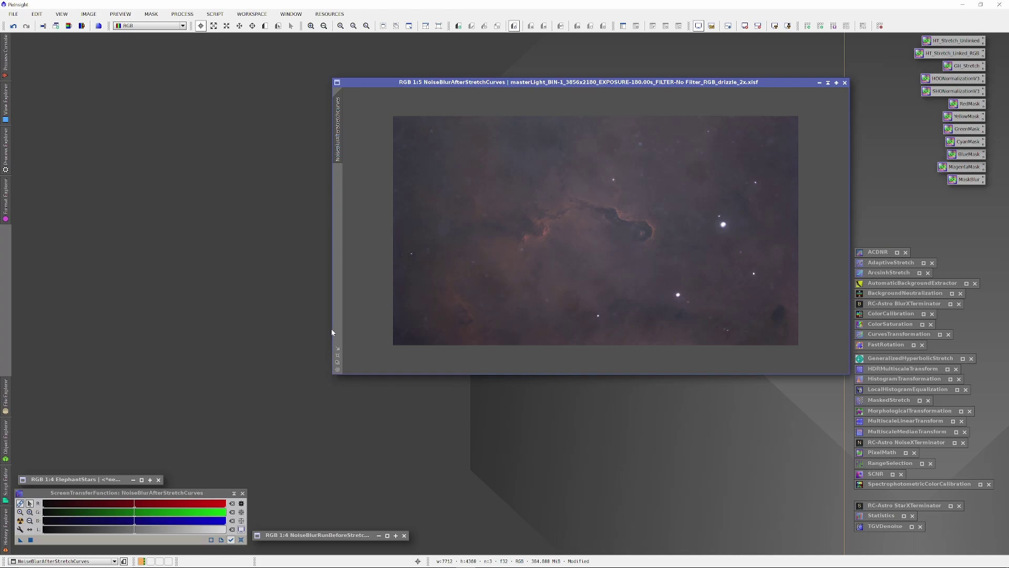
left_click_drag(331, 328, 439, 334)
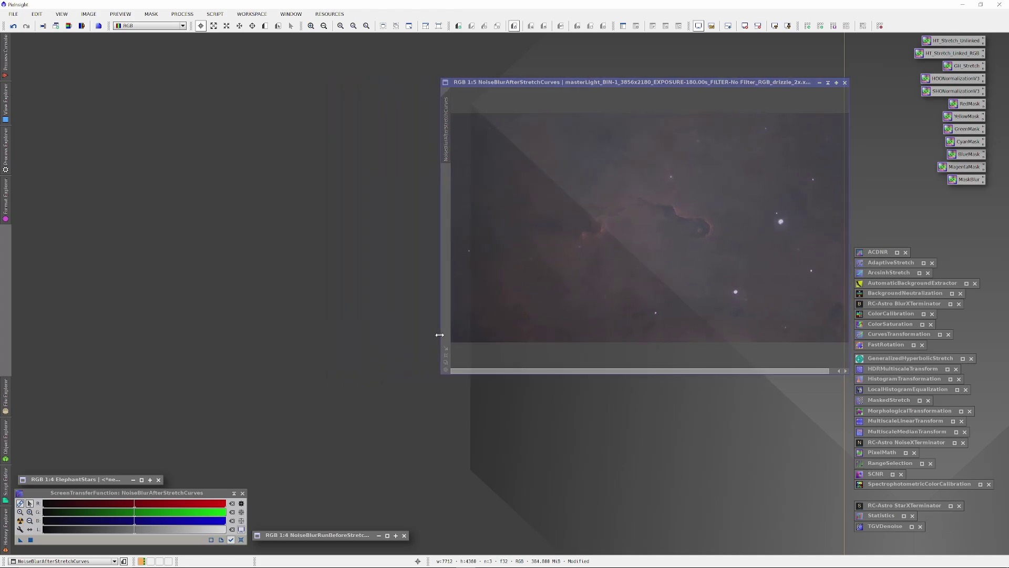
Step: Restore the NoiseBlurRunBeforeStretch image and size it beside the after-stretch image
double_click(101, 478)
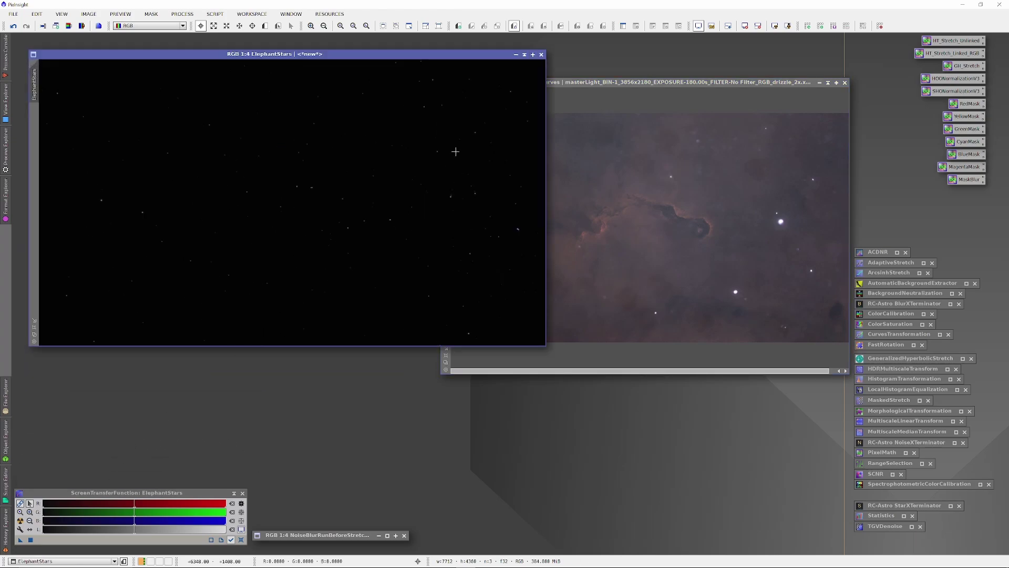
left_click(524, 54)
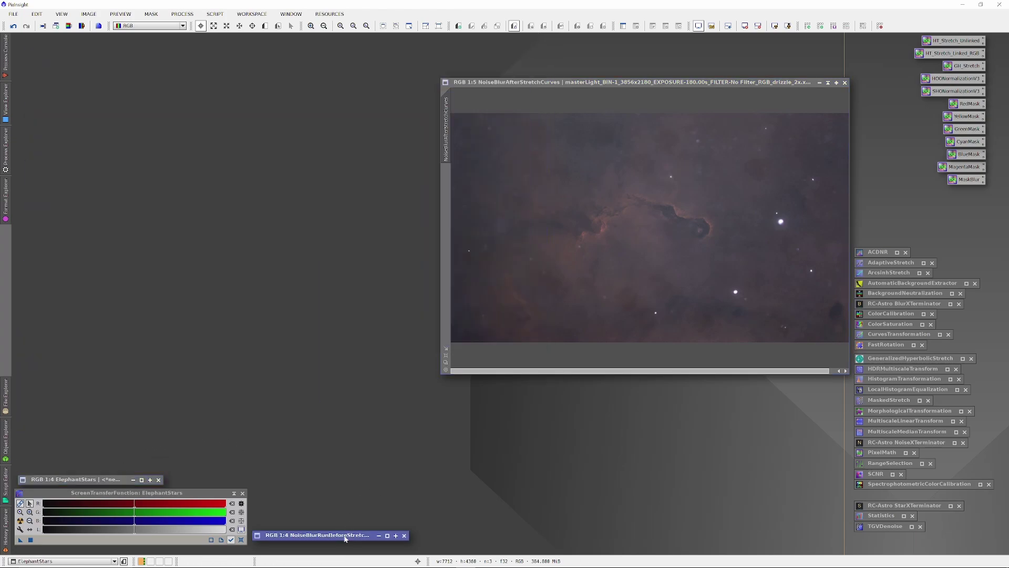
double_click(346, 536)
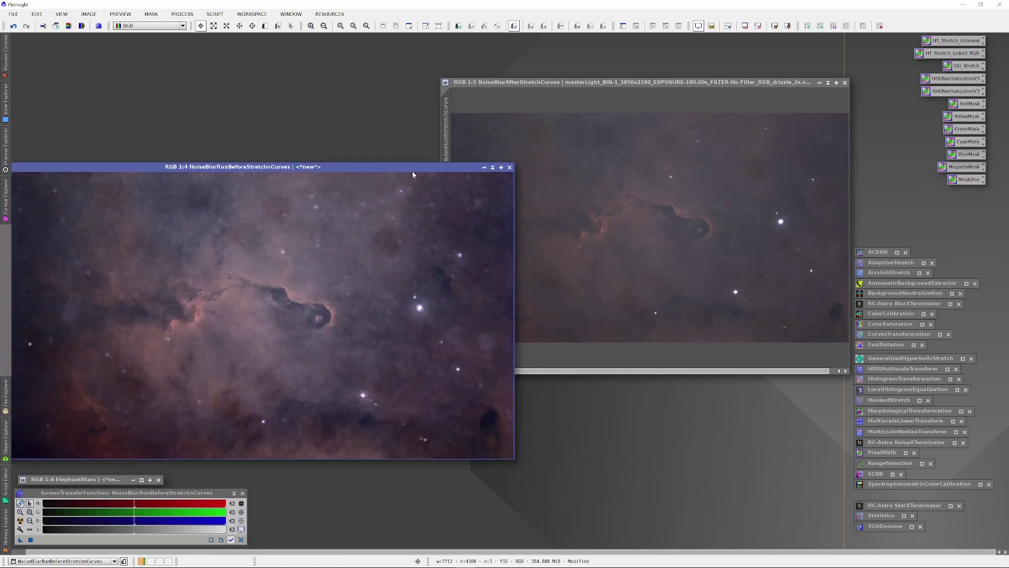
left_click_drag(413, 172, 400, 87)
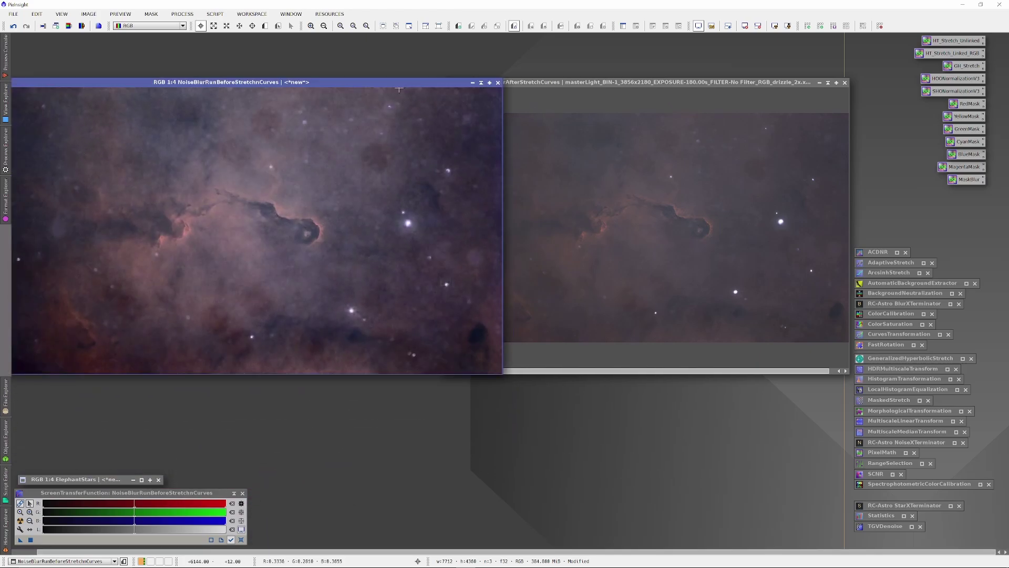
scroll(460, 255, "down", 1)
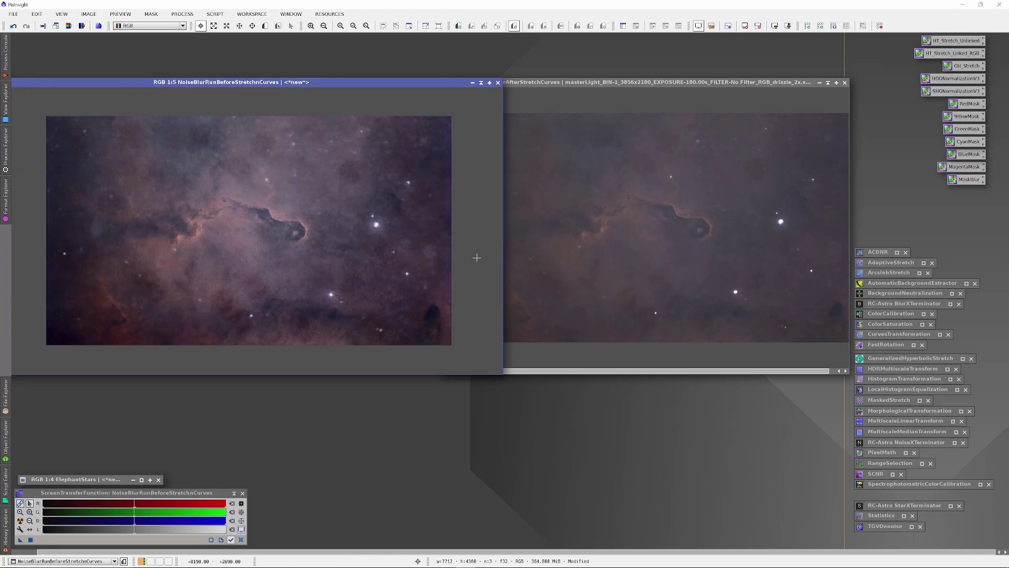
left_click_drag(501, 255, 436, 260)
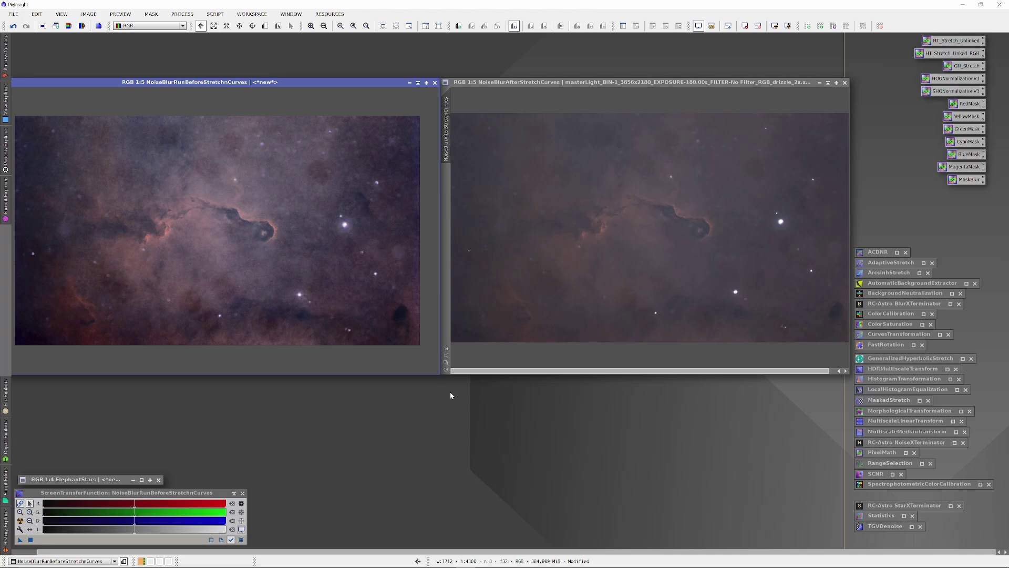
Step: Iconize the before-stretch image and move the after-stretch image to the left
left_click(409, 82)
left_click_drag(612, 83, 362, 108)
scroll(610, 295, "up", 1)
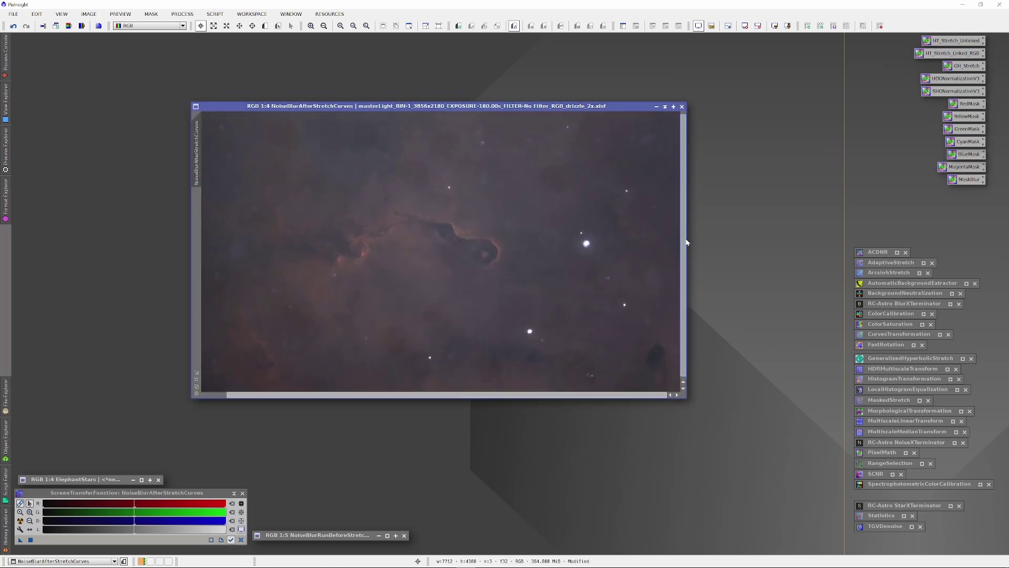
left_click_drag(572, 101, 392, 148)
Step: Build a lightness S-curve in CurvesTransformation with Real-Time Preview on
double_click(872, 337)
left_click(573, 473)
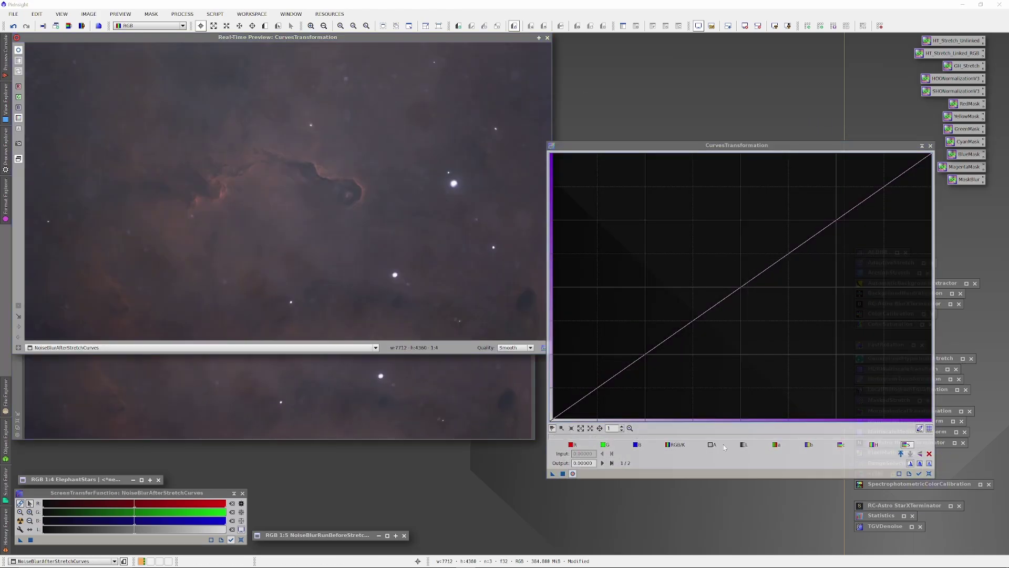
left_click_drag(791, 248, 782, 220)
left_click_drag(591, 384, 591, 400)
left_click_drag(782, 219, 770, 206)
left_click_drag(591, 400, 628, 366)
left_click_drag(770, 206, 801, 199)
left_click(872, 164)
Step: Raise the saturation curve and apply the curves to NoiseBlurAfterStretchCurves
left_click(906, 444)
left_click(573, 473)
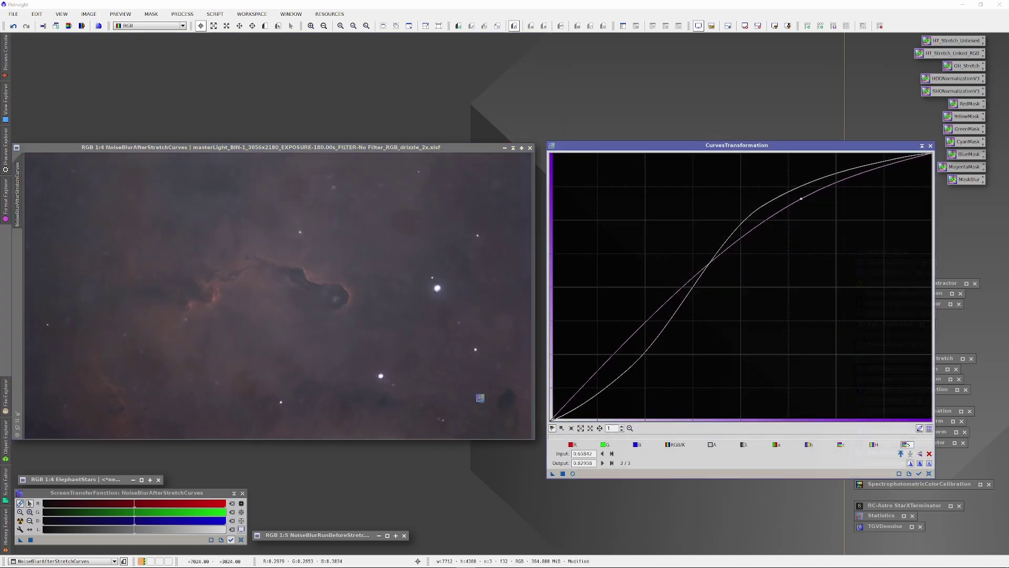
left_click_drag(553, 473, 458, 250)
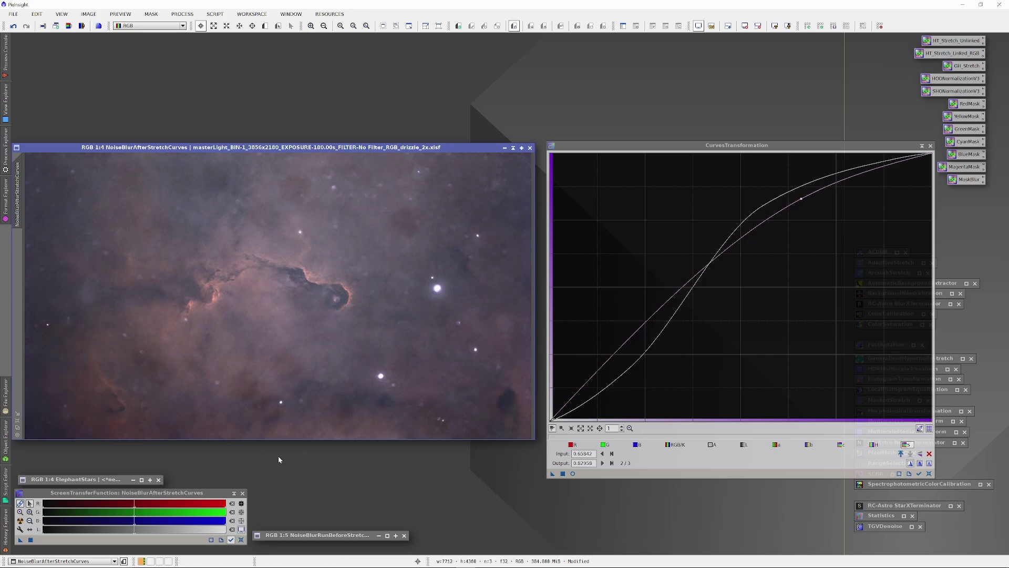
Step: Restore the before-stretch image, reset the curve, and enlarge its window
double_click(316, 535)
left_click(929, 473)
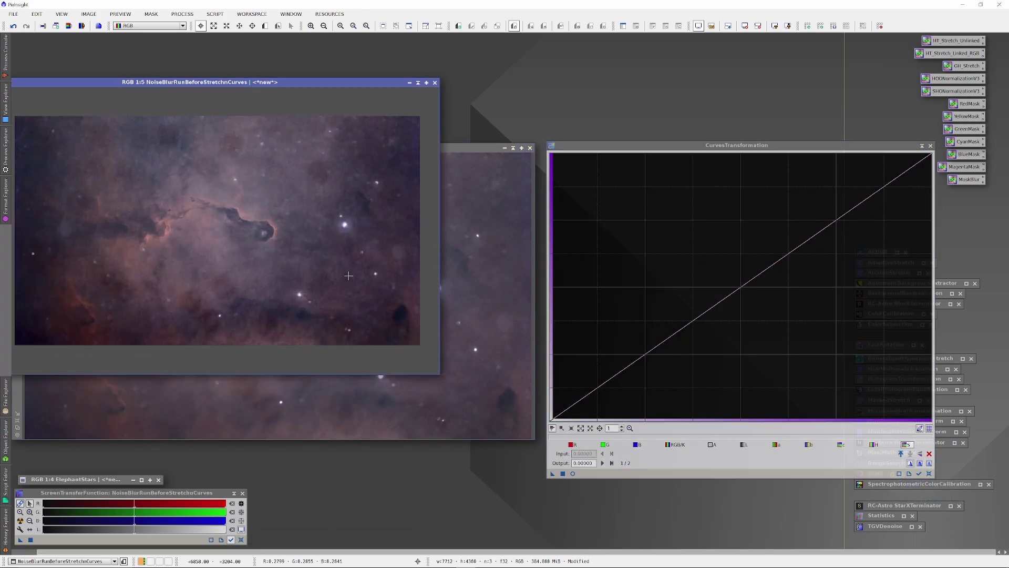
scroll(363, 268, "up", 1)
left_click_drag(440, 265, 535, 264)
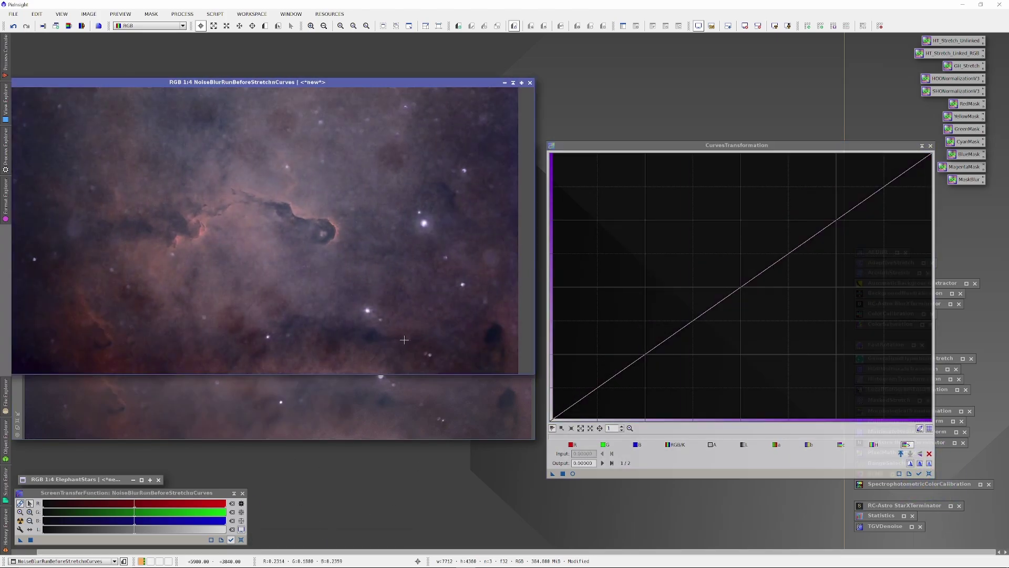
left_click_drag(424, 374, 424, 382)
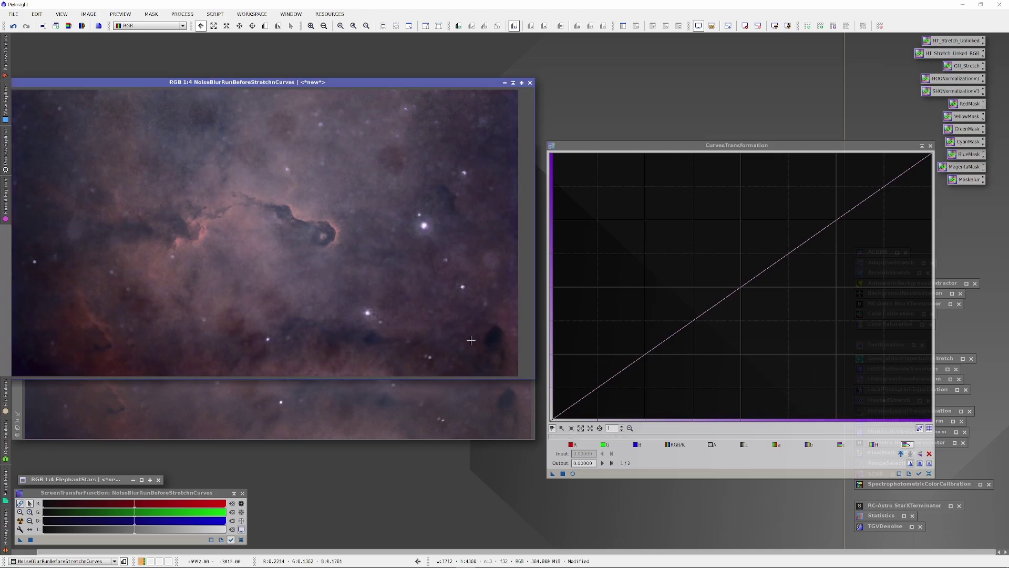
Step: Apply a gentle two-point lightness curve plus saturation to NoiseBlurRunBeforeStretchnCurves
left_click(573, 473)
left_click(747, 444)
left_click(809, 232)
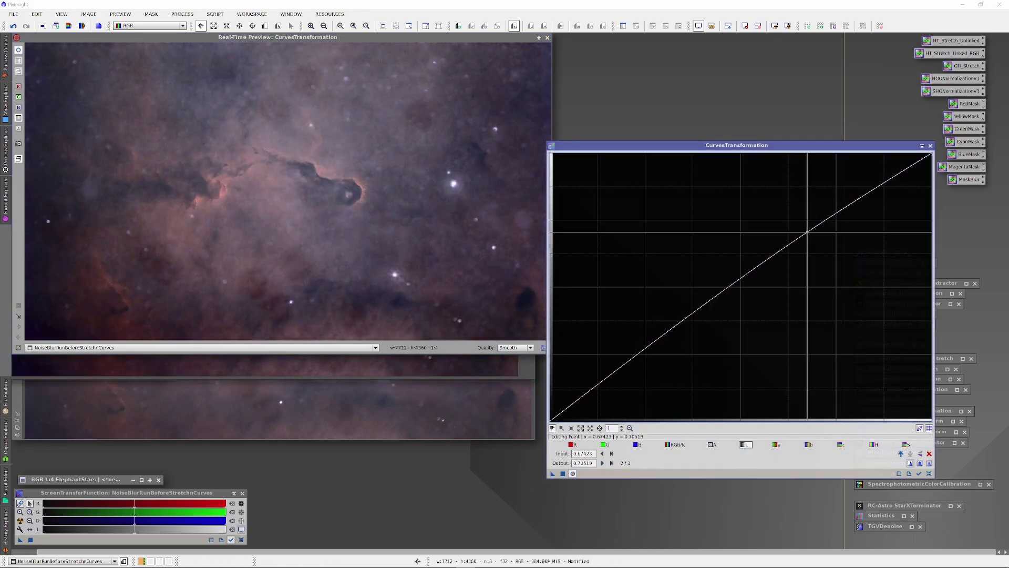
left_click(638, 356)
left_click(906, 444)
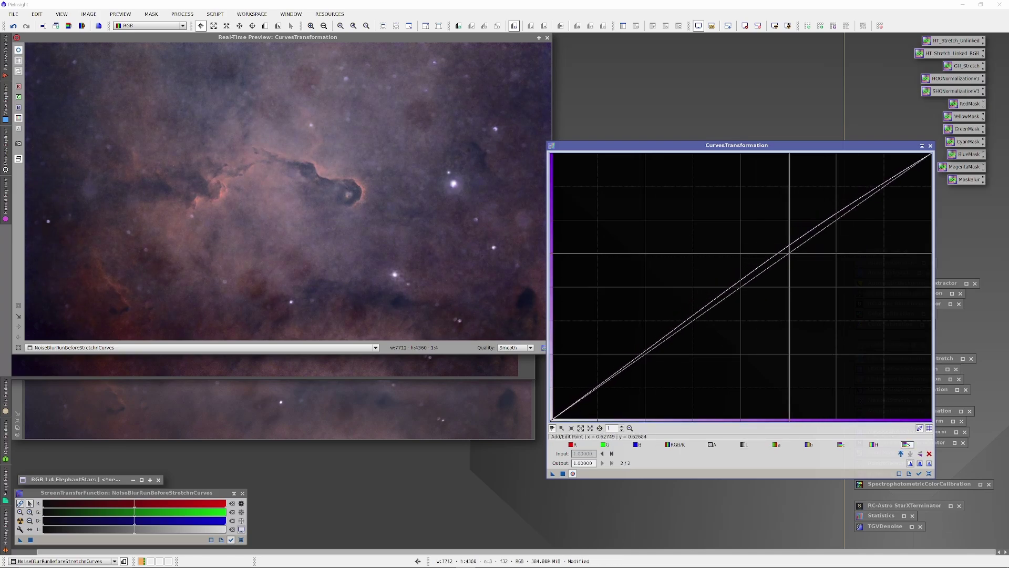
left_click(547, 37)
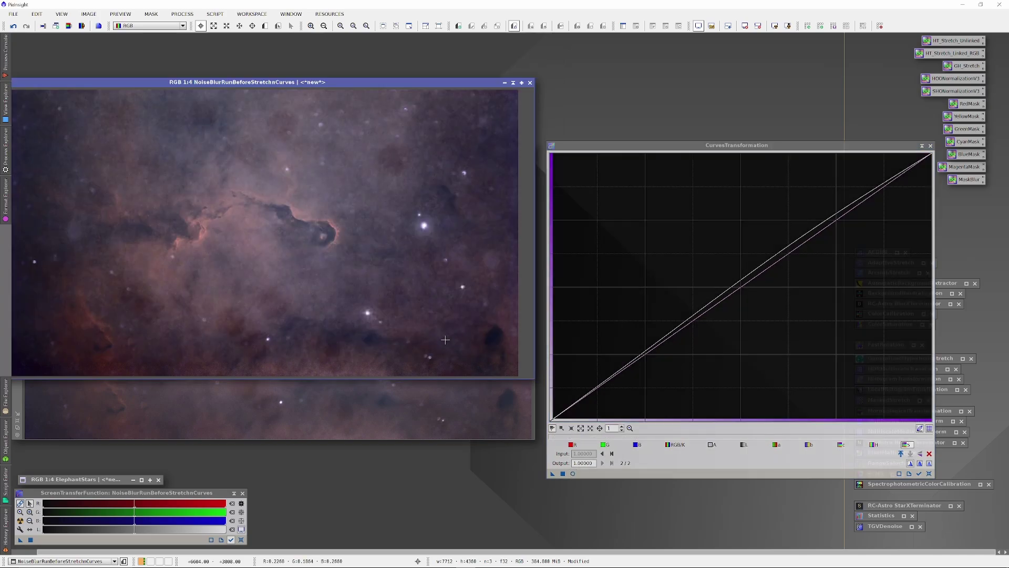
left_click(563, 473)
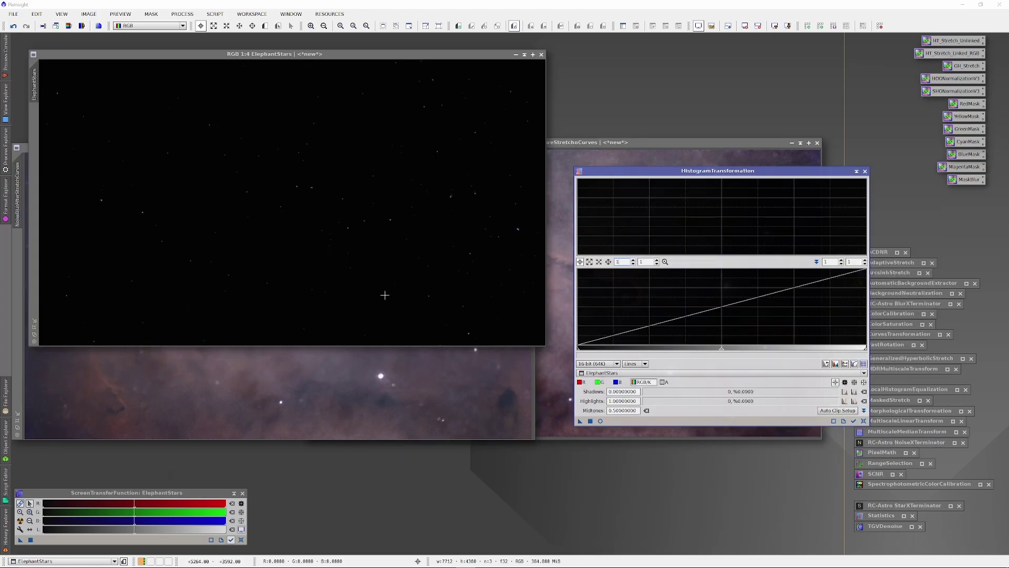
Step: Stretch ElephantStars by moving the HistogramTransformation midtones slider left and applying it
left_click(600, 421)
left_click_drag(721, 348, 583, 349)
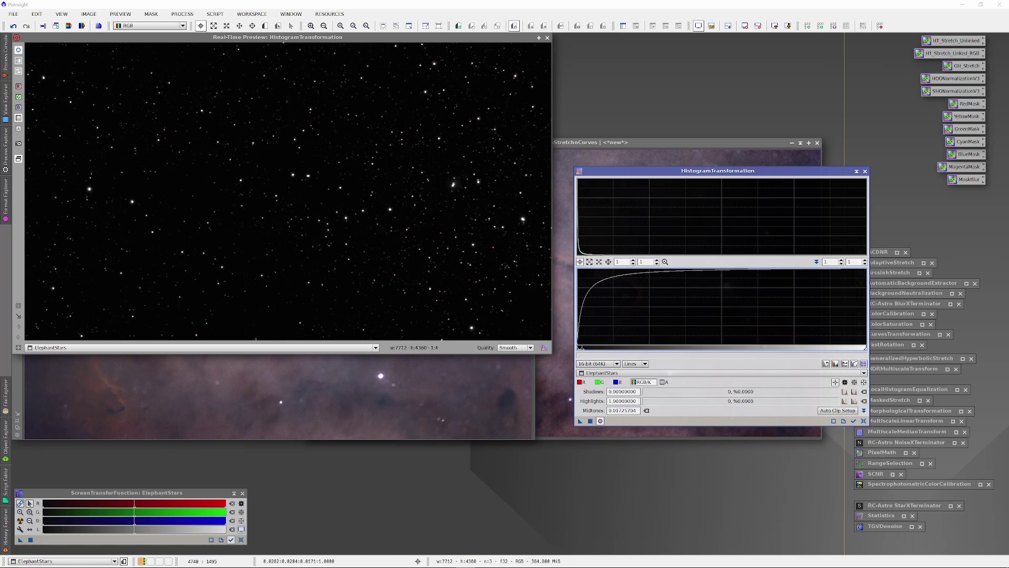
left_click(547, 38)
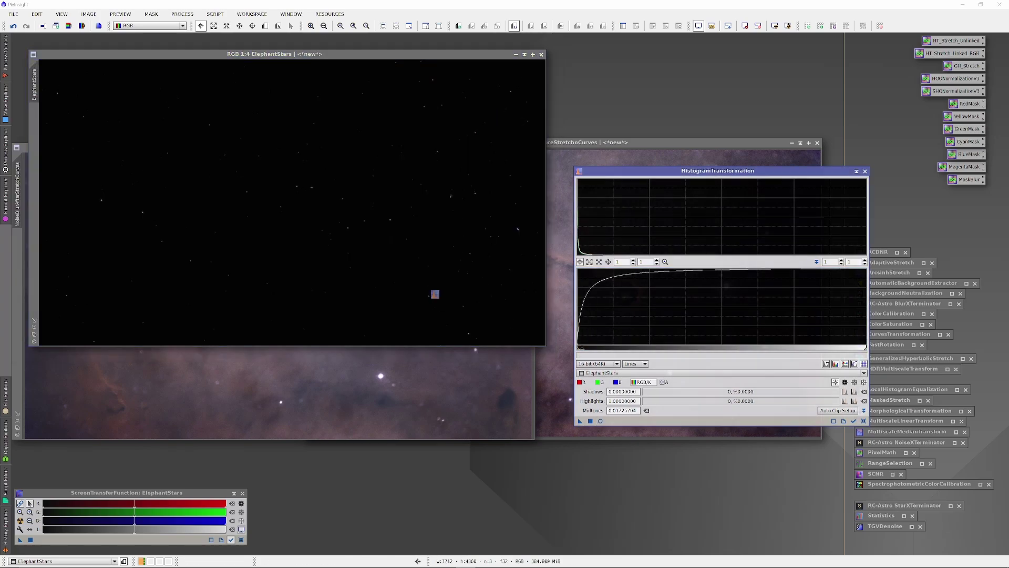
left_click_drag(435, 294, 434, 294)
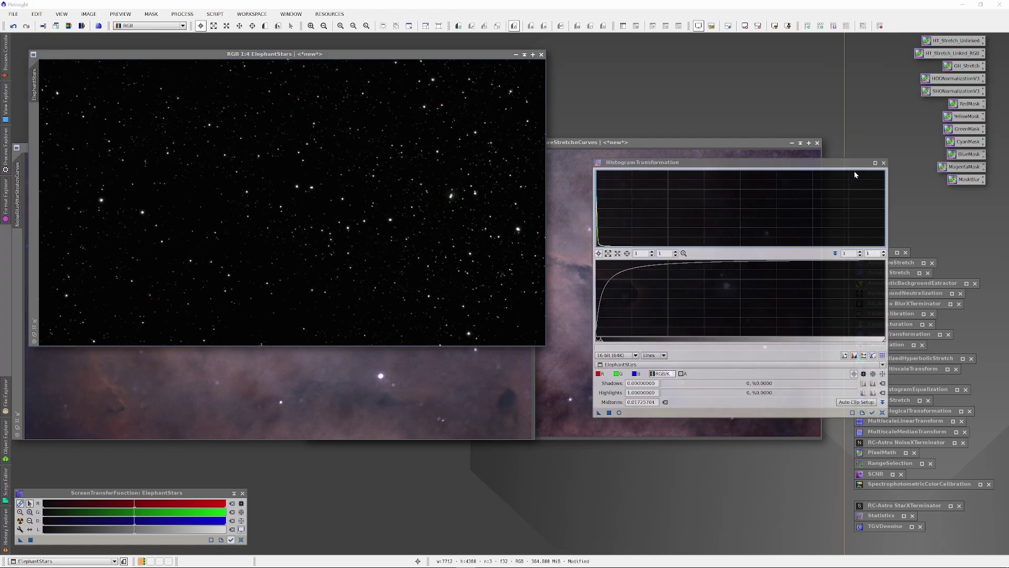
left_click(883, 163)
Step: Lift the ElephantStars midtones with a raised curve point and apply it
double_click(899, 334)
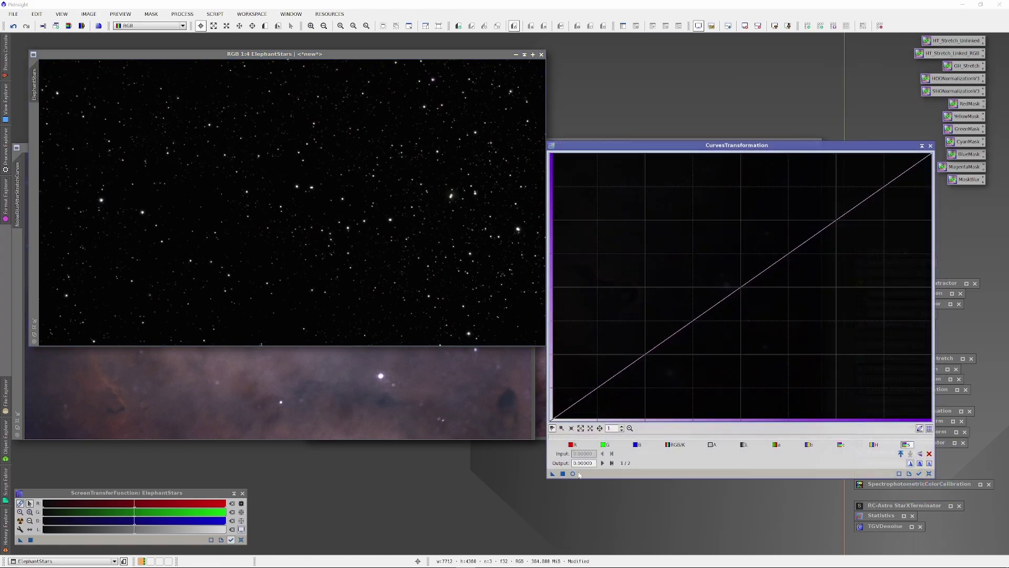
left_click(573, 473)
left_click_drag(736, 288, 723, 272)
left_click(547, 37)
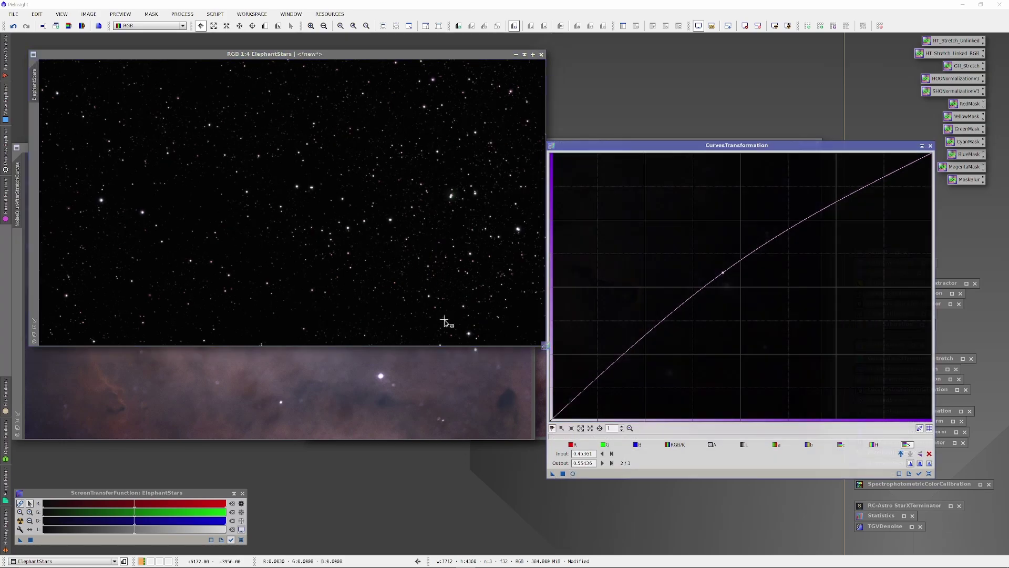
left_click_drag(445, 321, 415, 284)
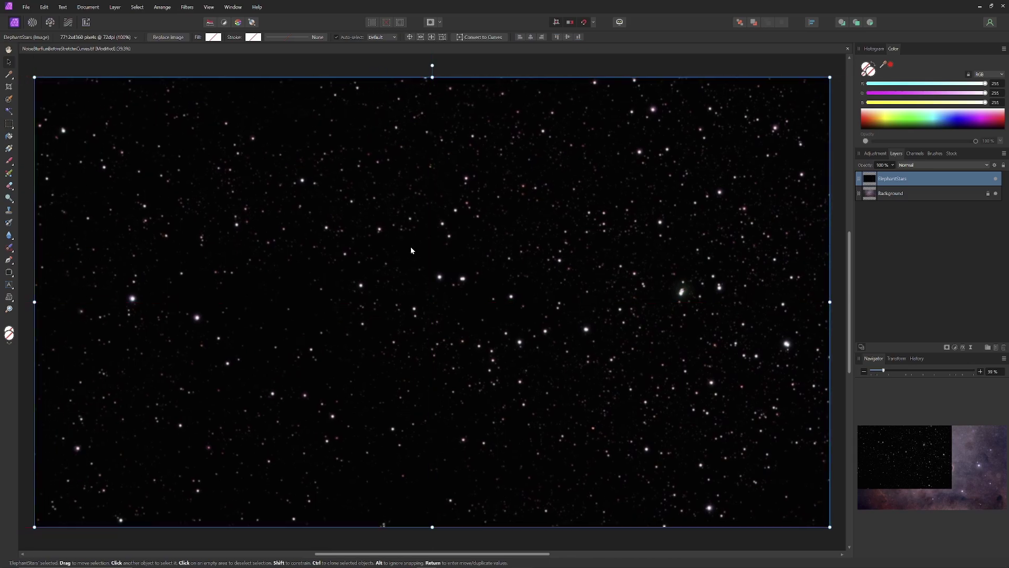
Step: In the before-stretch document, duplicate Background and set the ElephantStars layer to Add
right_click(890, 192)
left_click(915, 211)
left_click(973, 165)
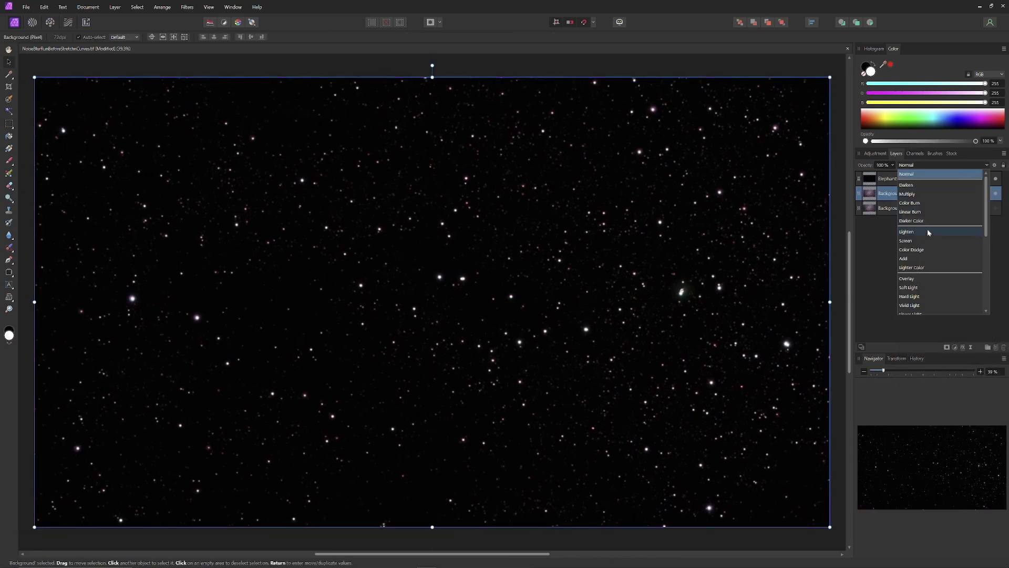
left_click(926, 231)
left_click(889, 178)
left_click(944, 165)
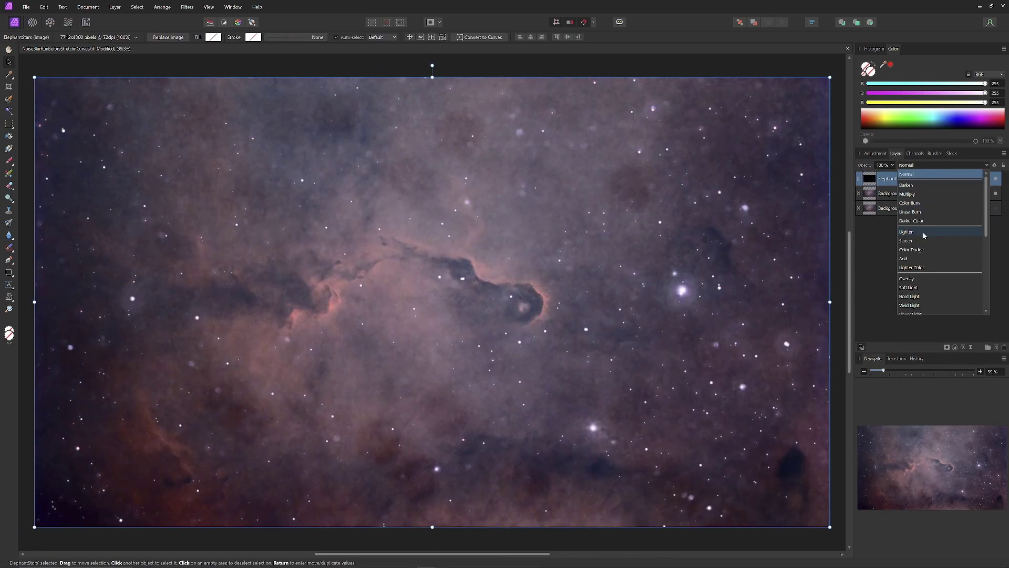
left_click(923, 259)
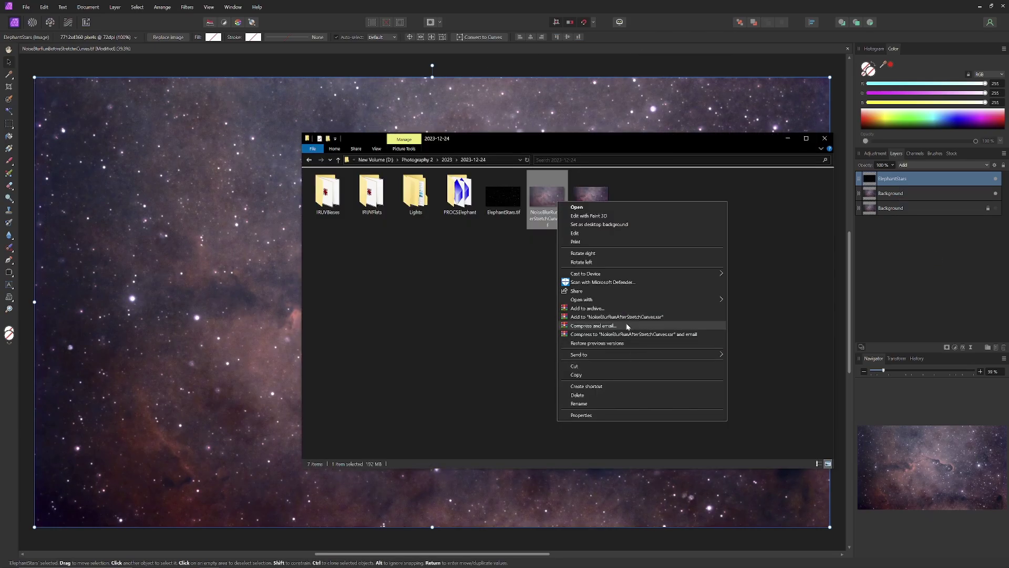
Step: In the after-stretch document, duplicate Background, place ElephantStars.tif on top, and set Add
left_click(629, 322)
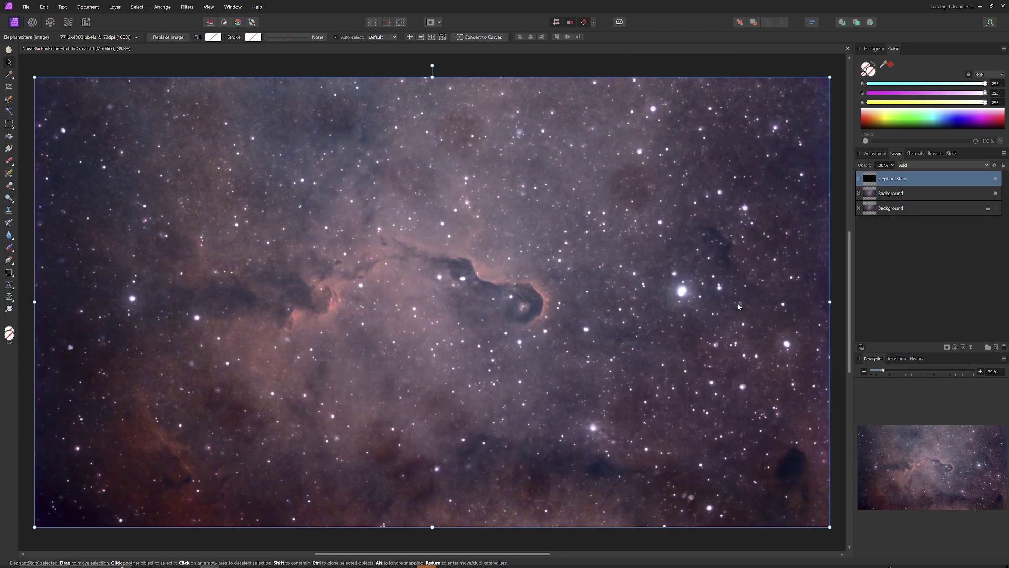
right_click(904, 179)
left_click(930, 260)
left_click(216, 557)
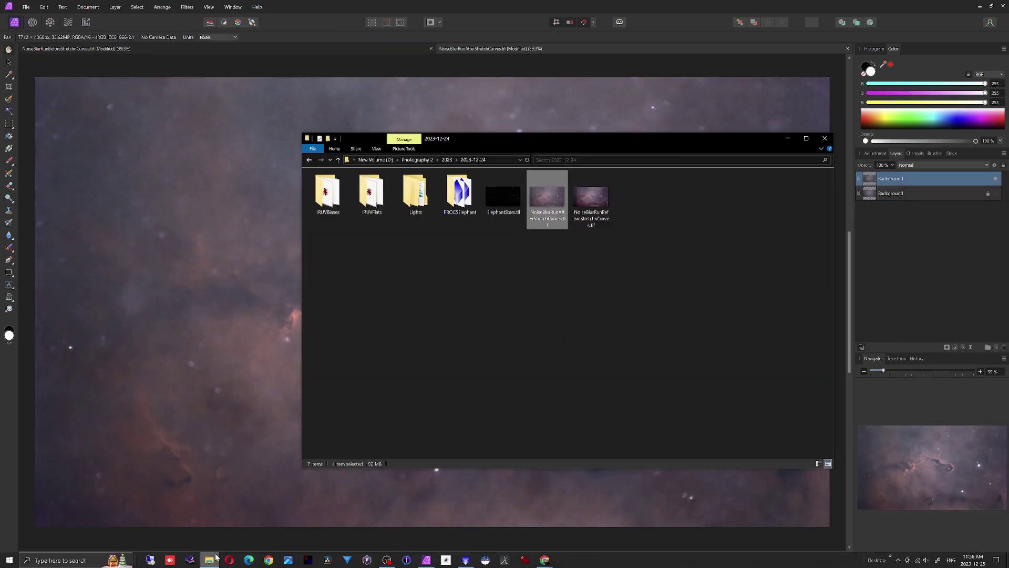
left_click_drag(503, 198, 148, 144)
left_click(941, 164)
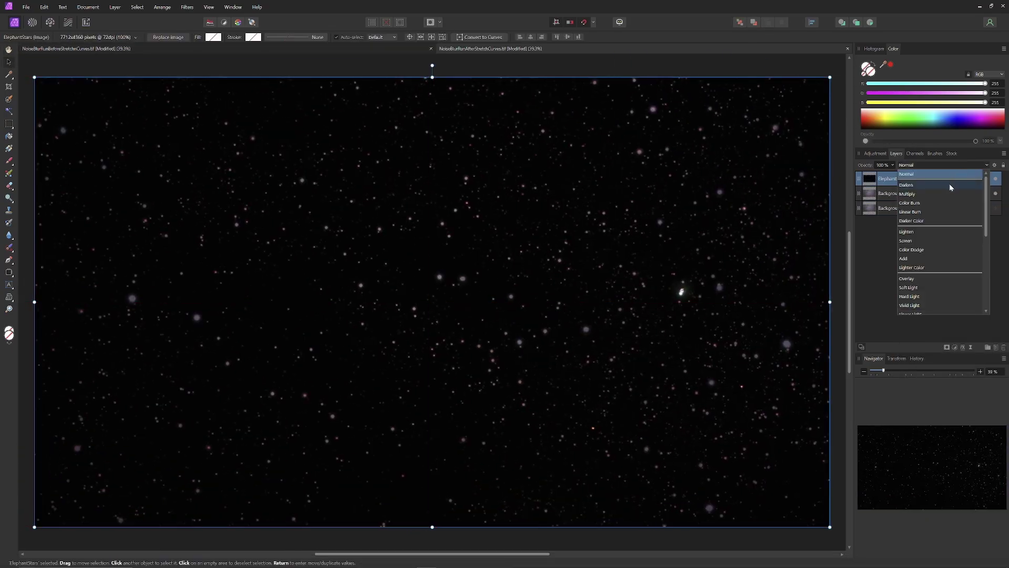
left_click(941, 258)
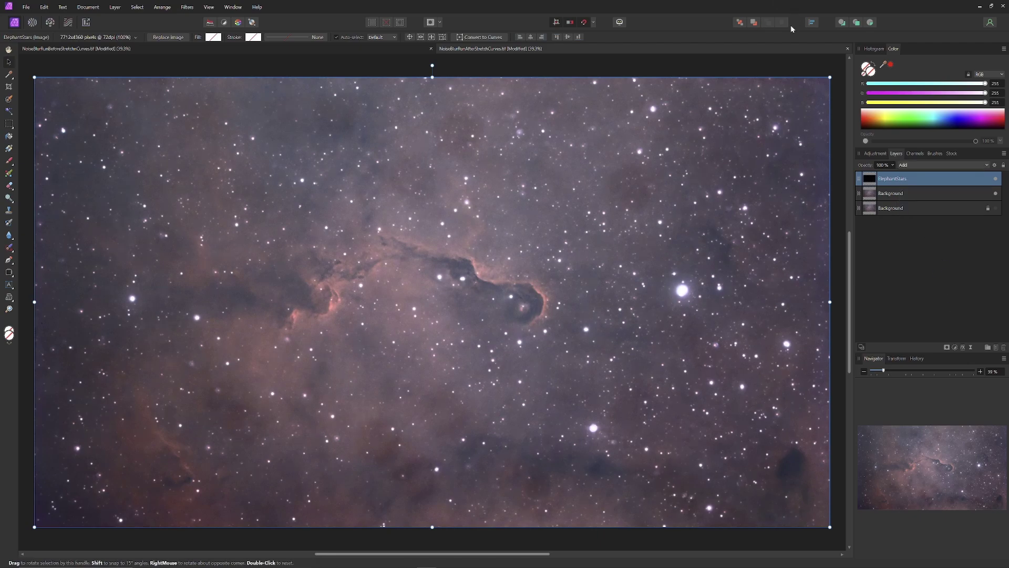
left_click(940, 165)
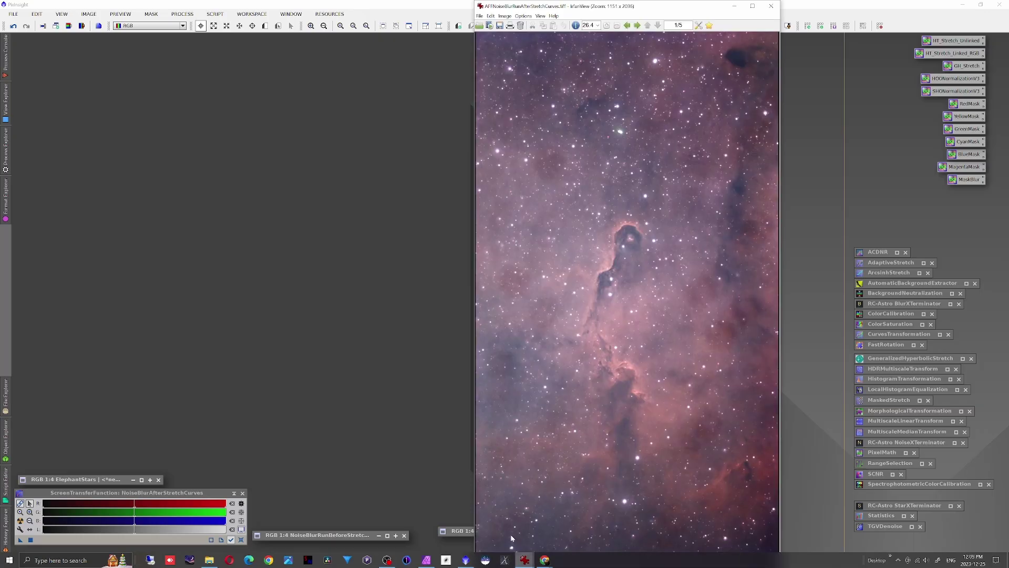
Step: Bring the BeforeStretch IrfanView window forward beside the after-stretch one
mouse_move(525, 562)
left_click(509, 514)
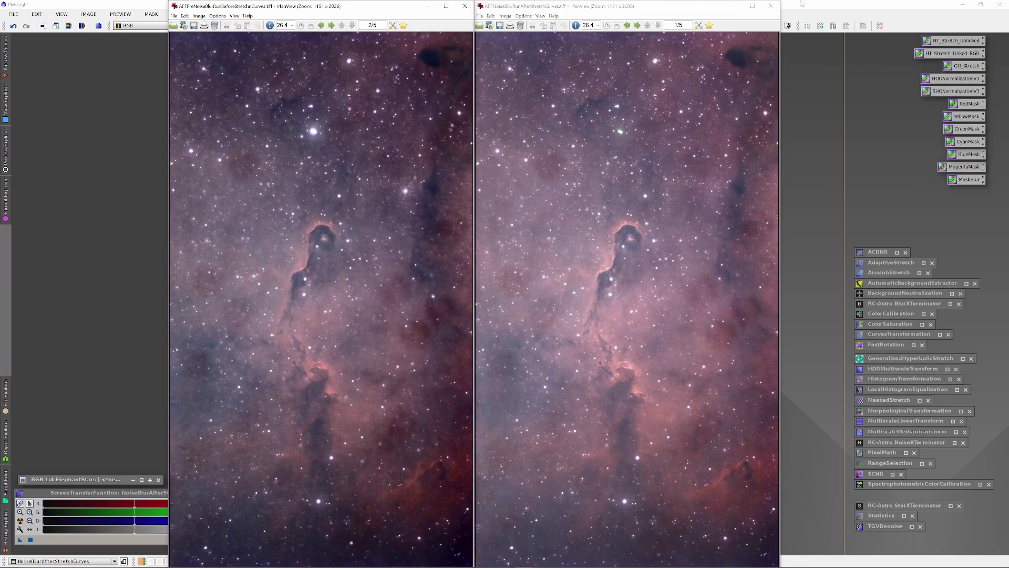